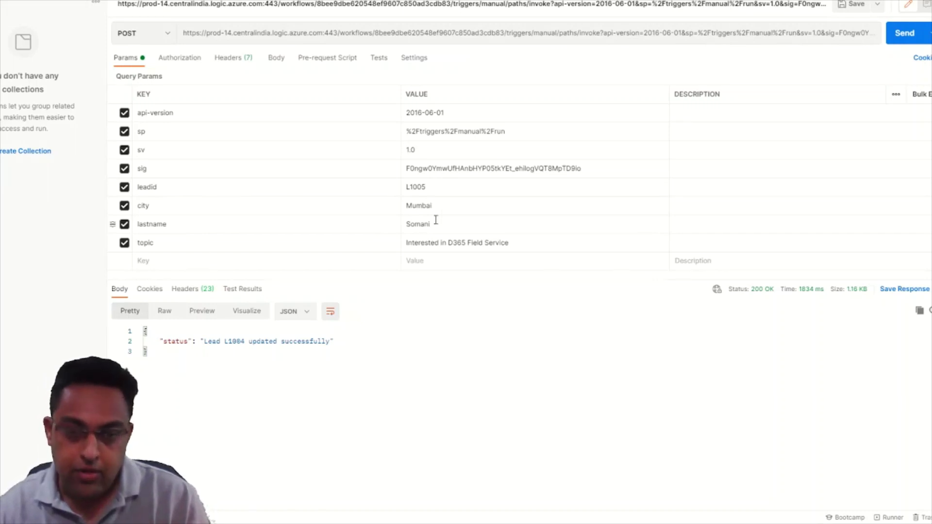
Send the create request for lead L1005 with city Mumbai and the Field Service topic.
{"action": "left_click", "coordinate": [900, 40]}
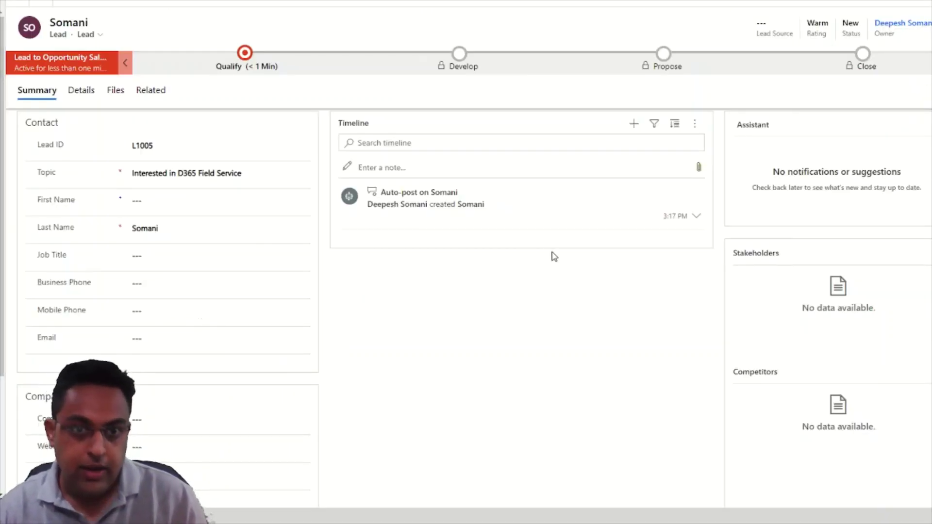
Check the new lead L1005 record's Lead ID, 'Interested in D365 Field Service' topic and city Mumbai.
{"action": "left_click", "coordinate": [146, 148]}
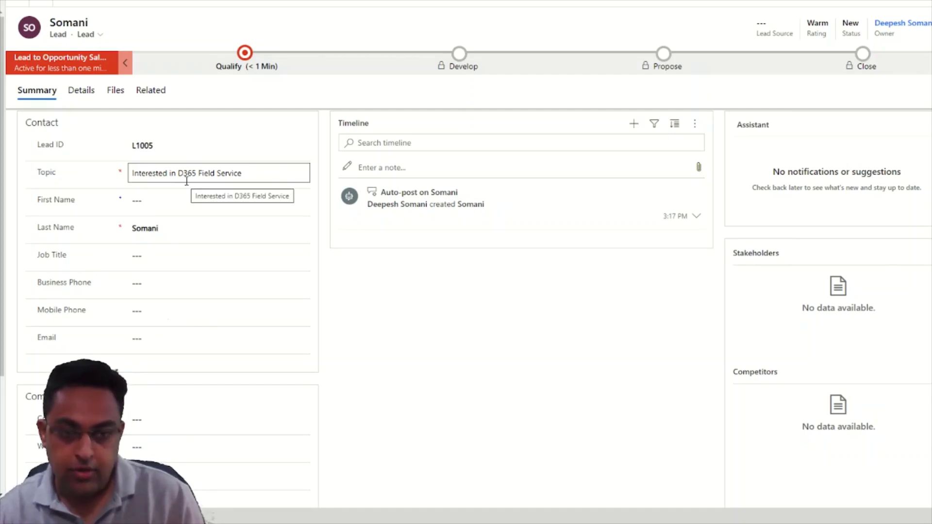
{"action": "scroll", "coordinate": [343, 191], "scroll_direction": "down", "scroll_amount": 5}
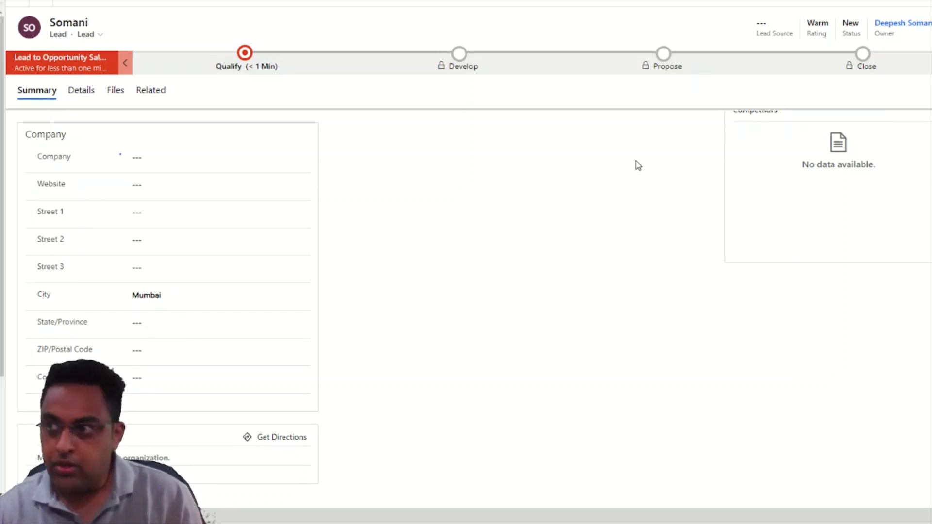
{"action": "scroll", "coordinate": [175, 221], "scroll_direction": "up", "scroll_amount": 5}
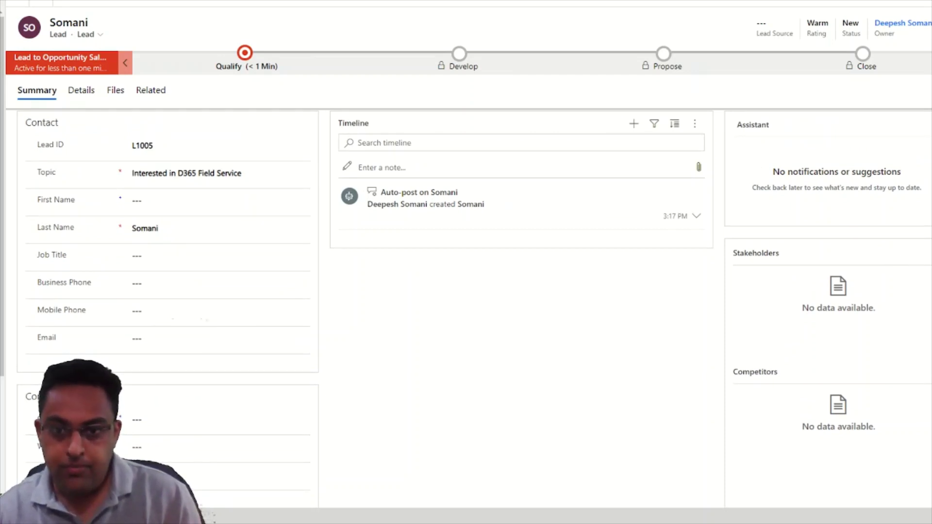
Back in Postman, resend the L1005 request with city changed to Bengaluru.
{"action": "key", "text": "alt+Tab"}
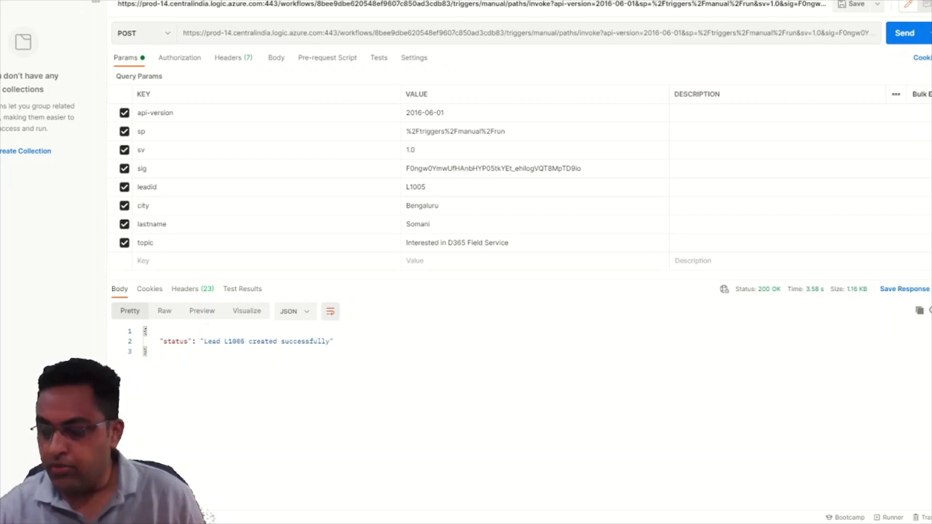
{"action": "left_click", "coordinate": [903, 34]}
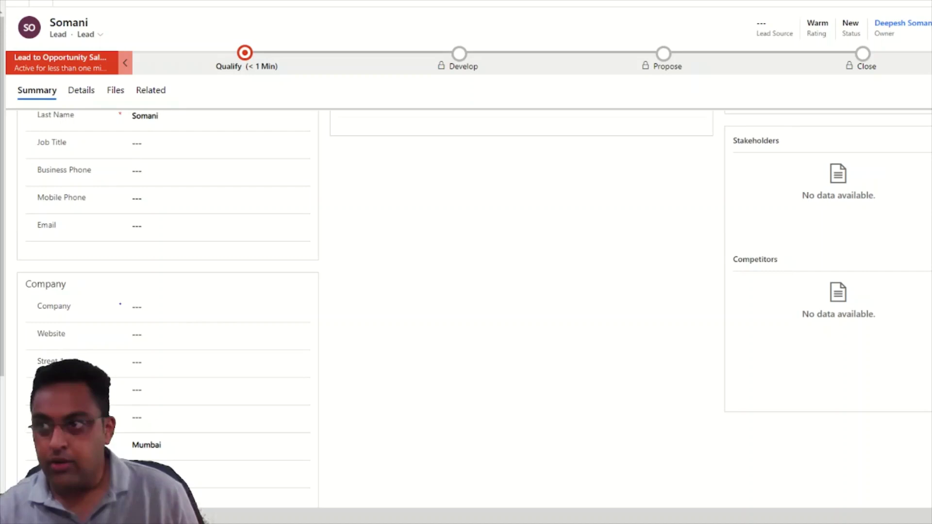
Refresh lead L1005 and confirm its City field now reads Bengaluru.
{"action": "left_click", "coordinate": [291, 4]}
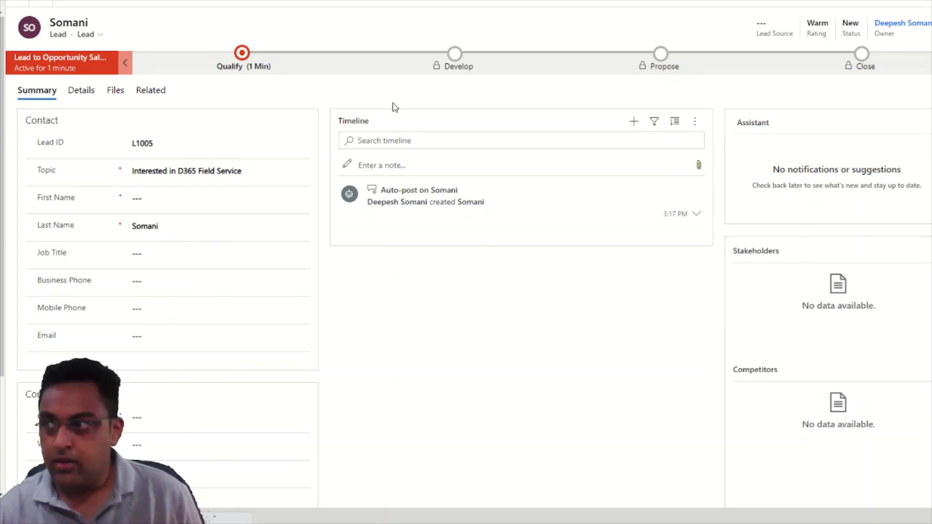
{"action": "scroll", "coordinate": [405, 289], "scroll_direction": "down", "scroll_amount": 5}
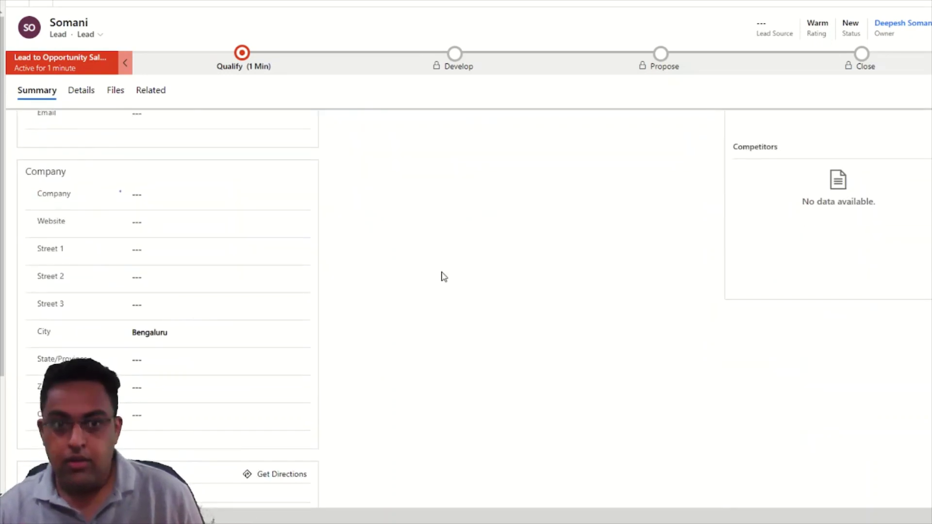
{"action": "left_click", "coordinate": [154, 333]}
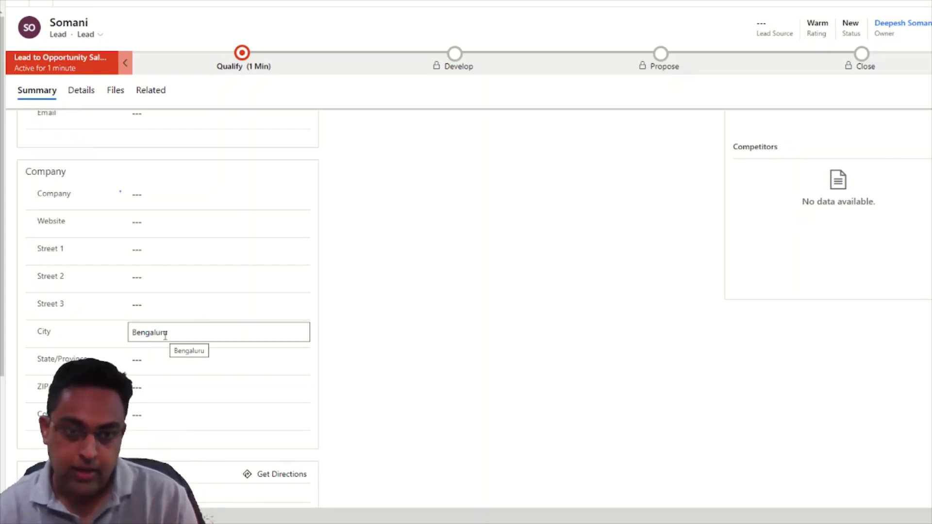
Review the HTTP trigger's POST URL and JSON schema, then expand Initialize Lead ID's LeadGUID variable.
{"action": "key", "text": "Tab"}
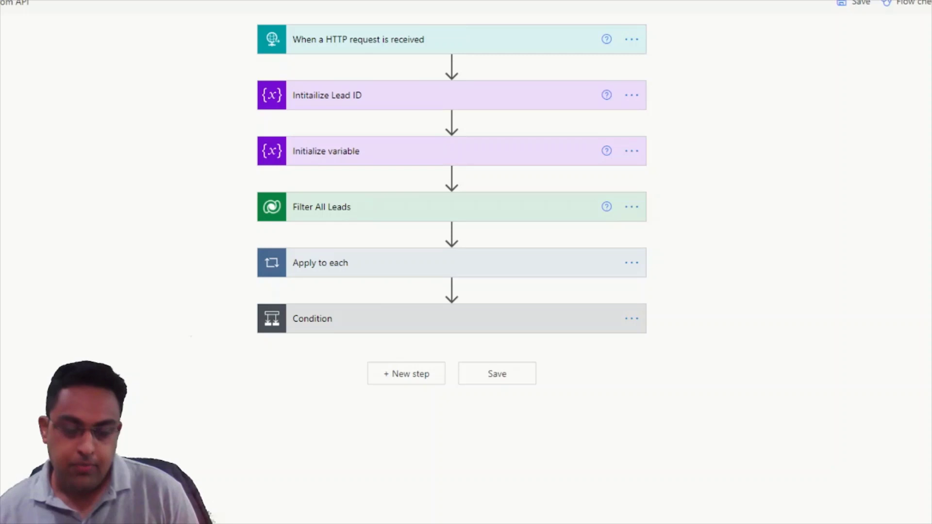
{"action": "left_click", "coordinate": [392, 46]}
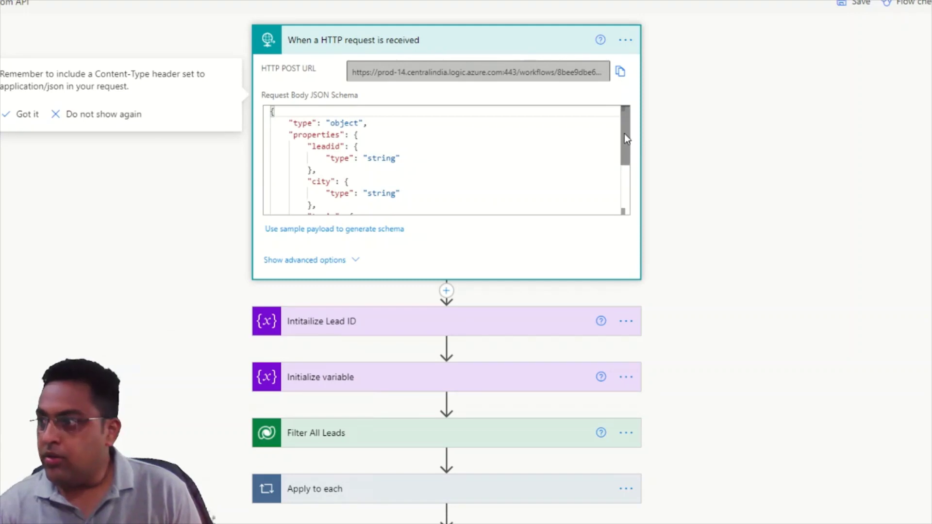
{"action": "left_click_drag", "start_coordinate": [624, 133], "coordinate": [635, 183]}
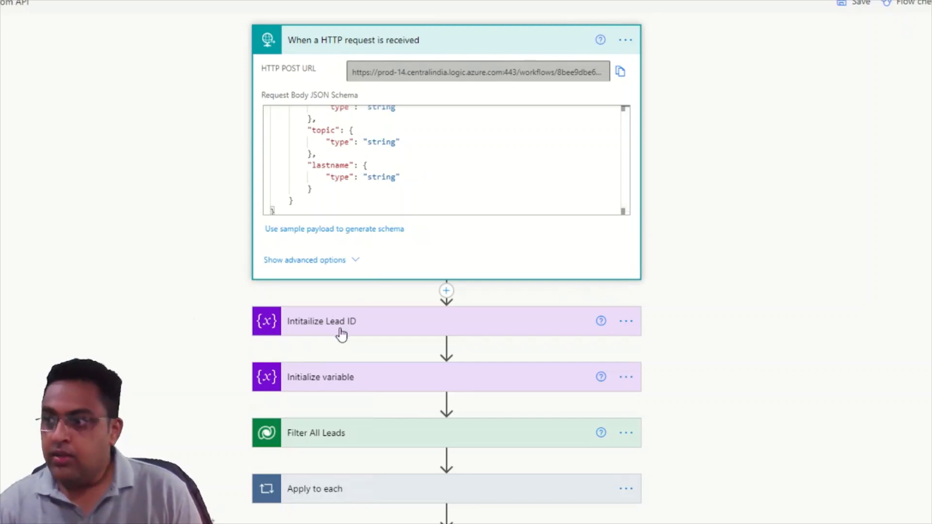
{"action": "left_click", "coordinate": [362, 322]}
Review the CountOfLead integer variable (0) and Filter All Leads' 'new_leadid eq leadid' query settings.
{"action": "scroll", "coordinate": [422, 230], "scroll_direction": "down", "scroll_amount": 2}
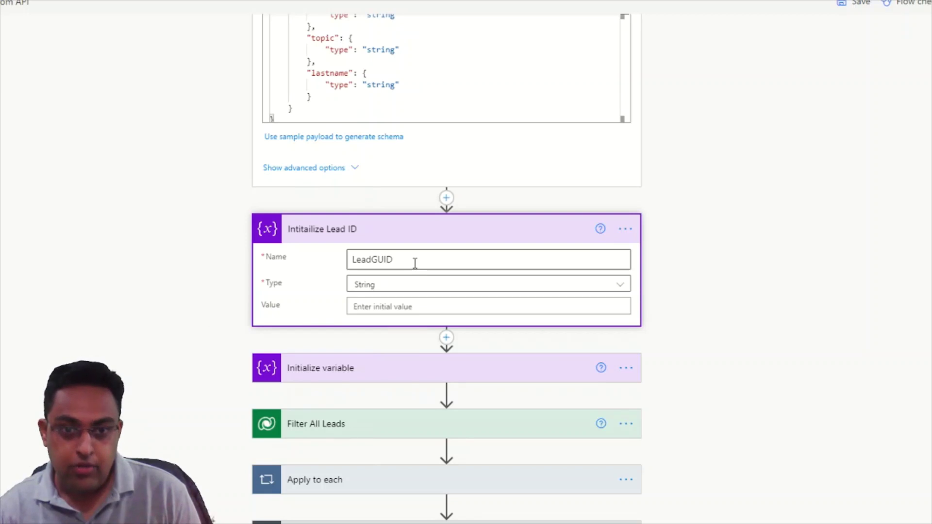
{"action": "left_click", "coordinate": [507, 235]}
{"action": "left_click", "coordinate": [345, 368]}
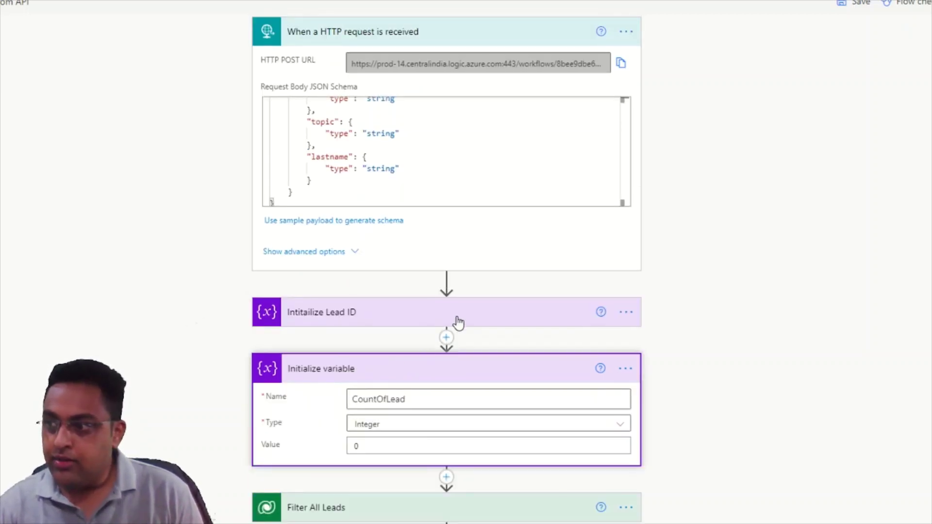
{"action": "scroll", "coordinate": [458, 323], "scroll_direction": "down", "scroll_amount": 2}
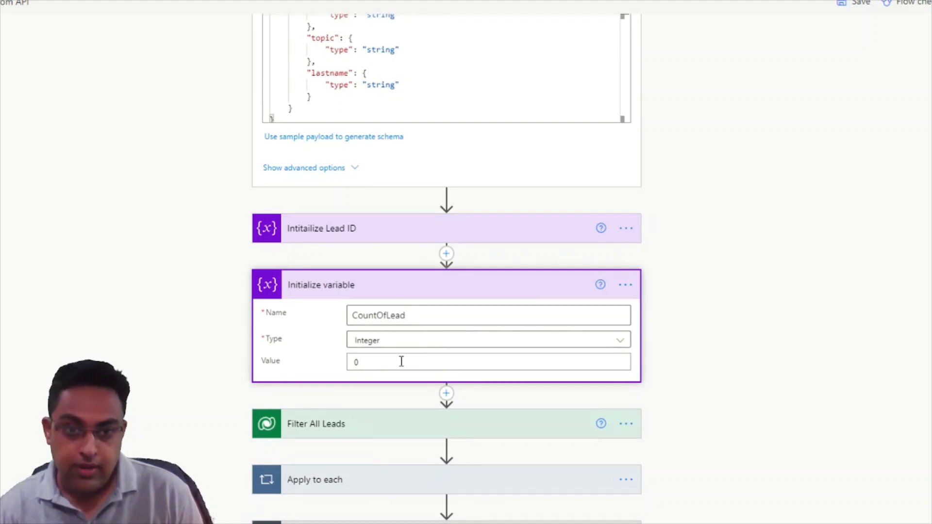
{"action": "left_click", "coordinate": [342, 424]}
{"action": "scroll", "coordinate": [463, 302], "scroll_direction": "down", "scroll_amount": 1}
{"action": "left_click", "coordinate": [311, 419]}
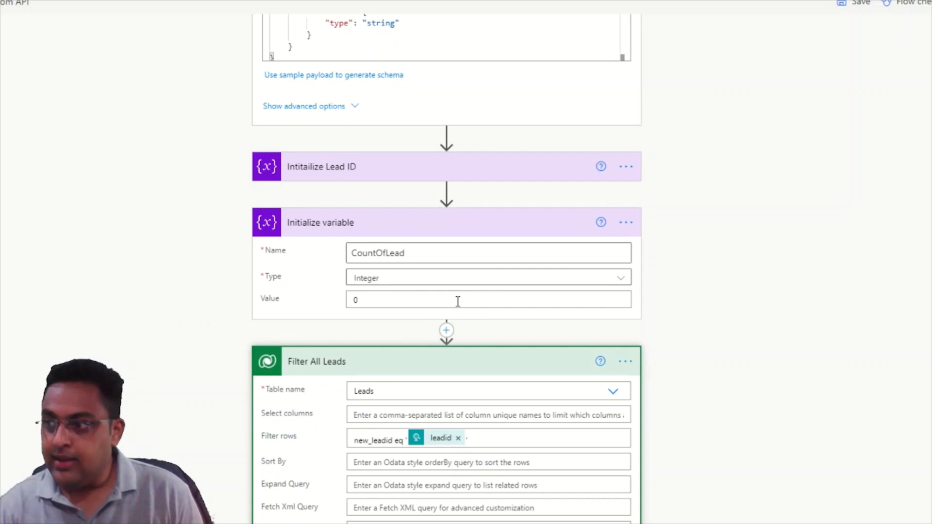
{"action": "scroll", "coordinate": [458, 301], "scroll_direction": "down", "scroll_amount": 3}
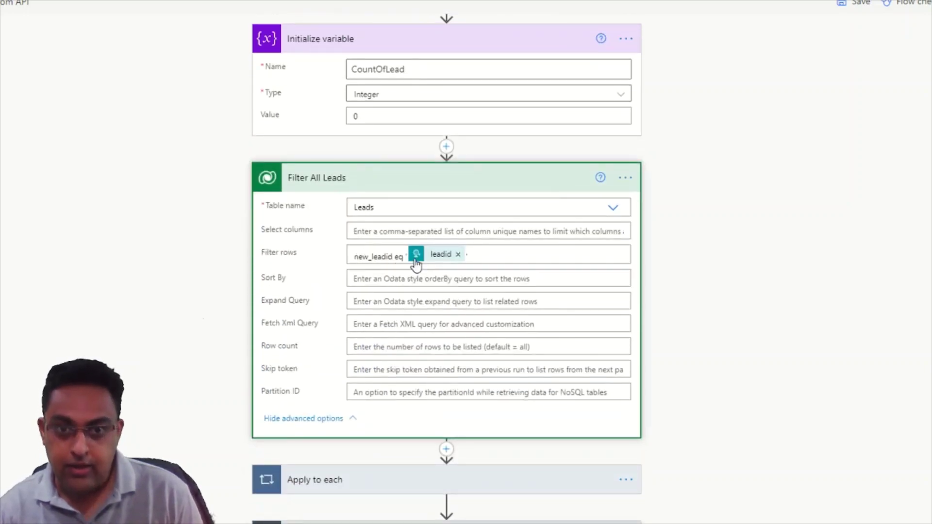
{"action": "mouse_move", "coordinate": [446, 261]}
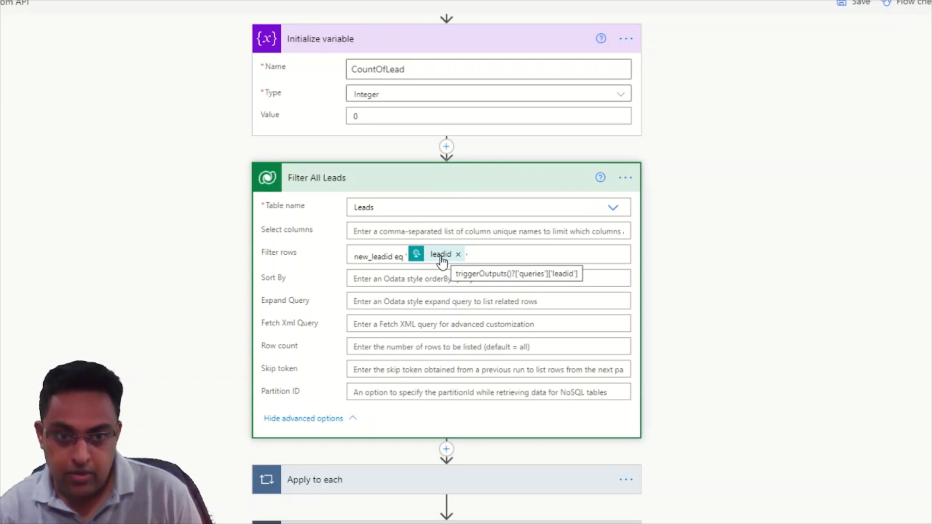
Inspect the loop's Set and Increment variable steps, then collapse it to show the CountOfLead Condition.
{"action": "left_click", "coordinate": [365, 490]}
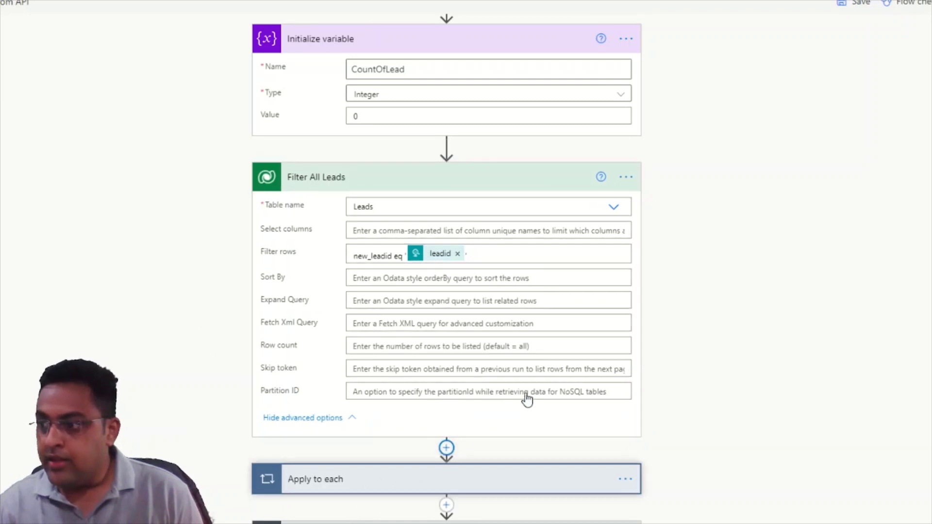
{"action": "scroll", "coordinate": [529, 393], "scroll_direction": "down", "scroll_amount": 4}
{"action": "left_click", "coordinate": [364, 354]}
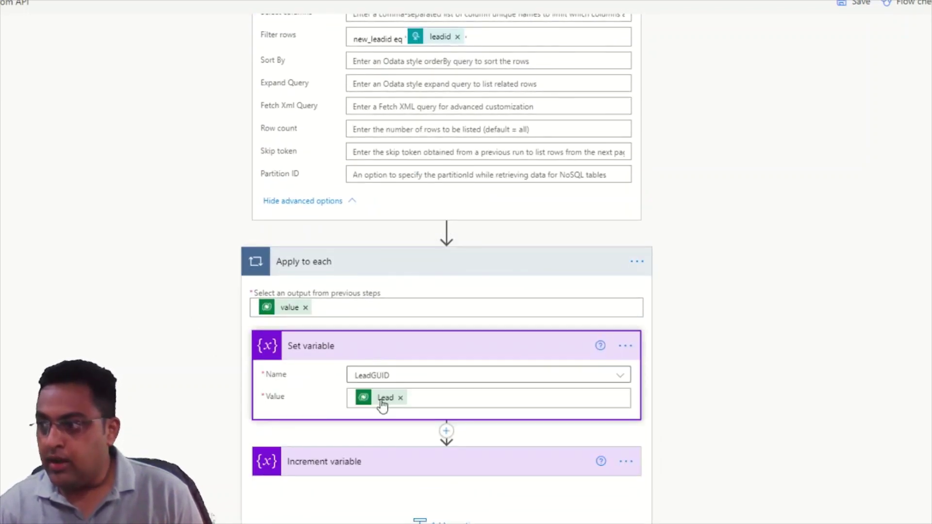
{"action": "left_click", "coordinate": [333, 469]}
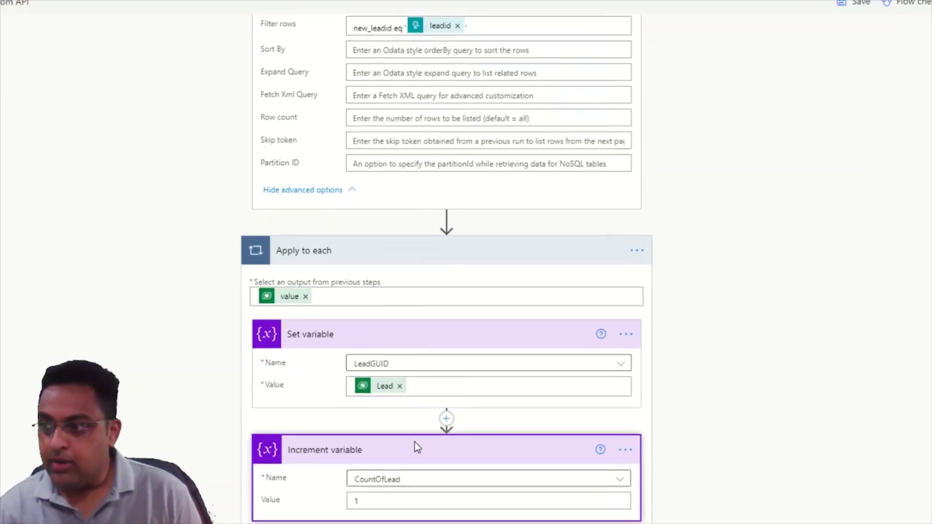
{"action": "scroll", "coordinate": [416, 446], "scroll_direction": "down", "scroll_amount": 2}
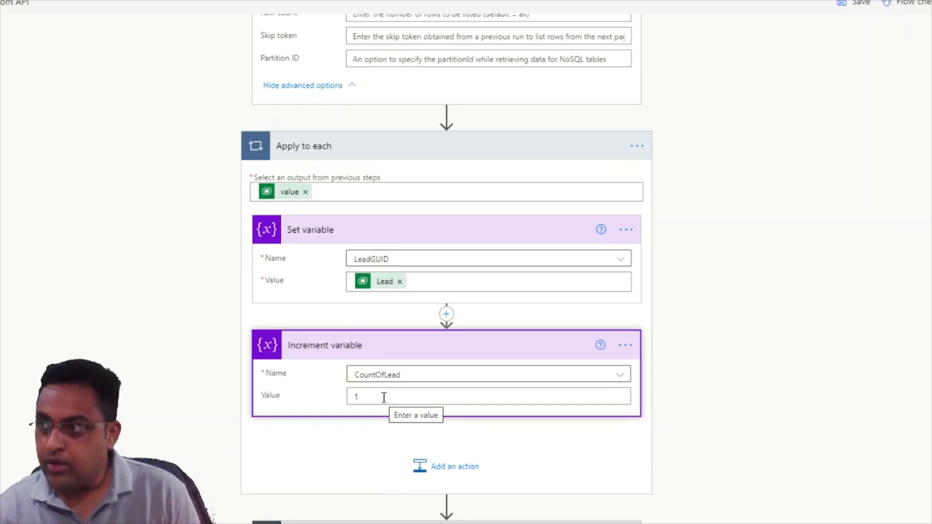
{"action": "left_click", "coordinate": [365, 155]}
{"action": "scroll", "coordinate": [425, 460], "scroll_direction": "down", "scroll_amount": 5}
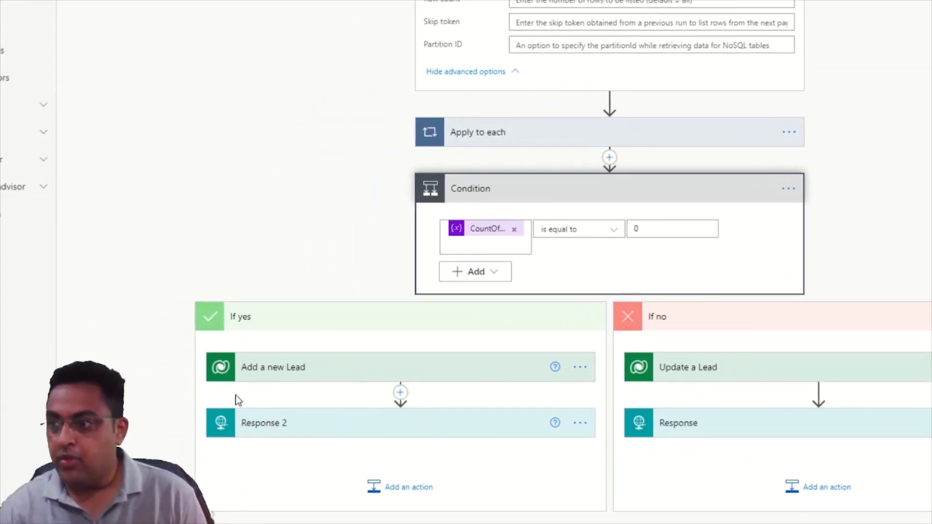
{"action": "left_click", "coordinate": [326, 374]}
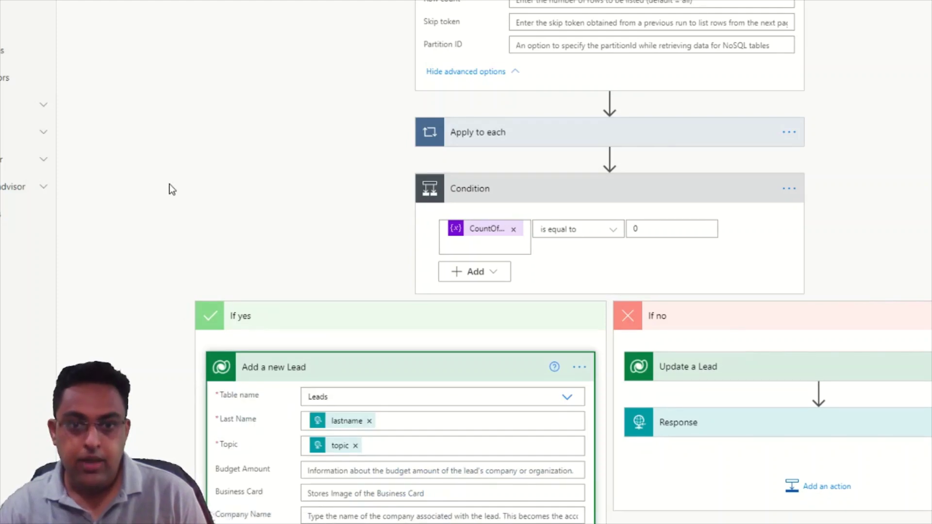
{"action": "left_click", "coordinate": [654, 223]}
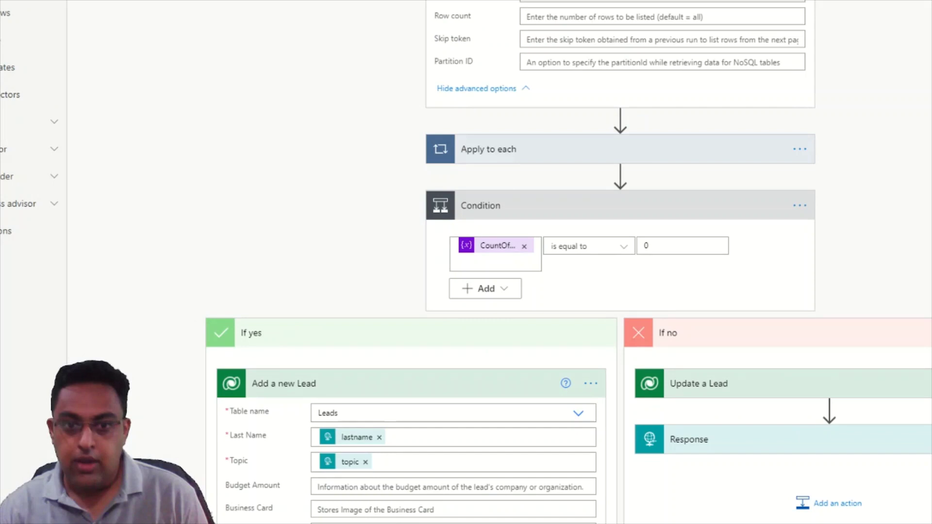
{"action": "scroll", "coordinate": [621, 175], "scroll_direction": "down", "scroll_amount": 5}
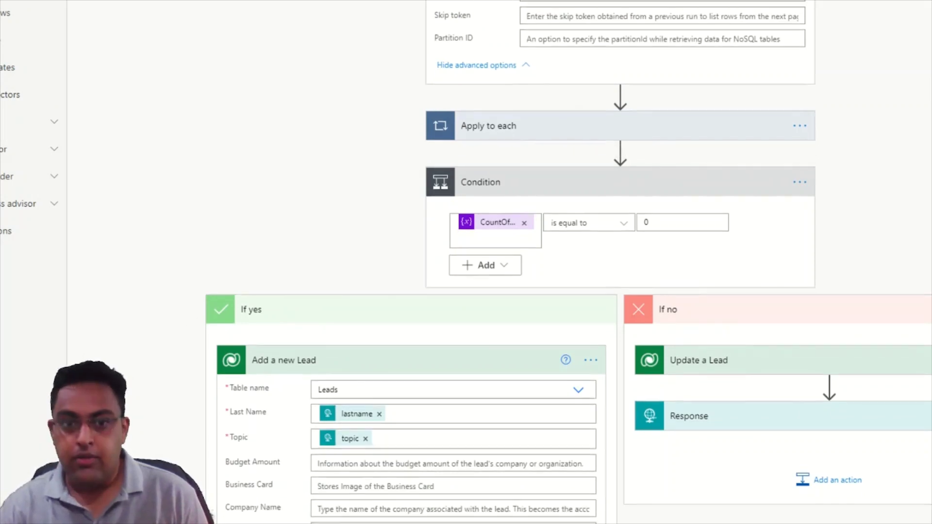
{"action": "mouse_move", "coordinate": [830, 150]}
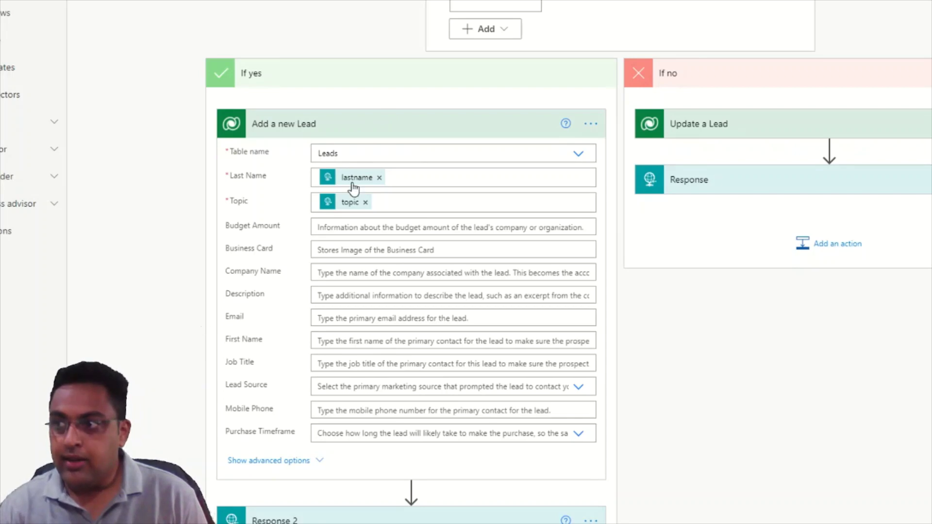
{"action": "left_click", "coordinate": [307, 461]}
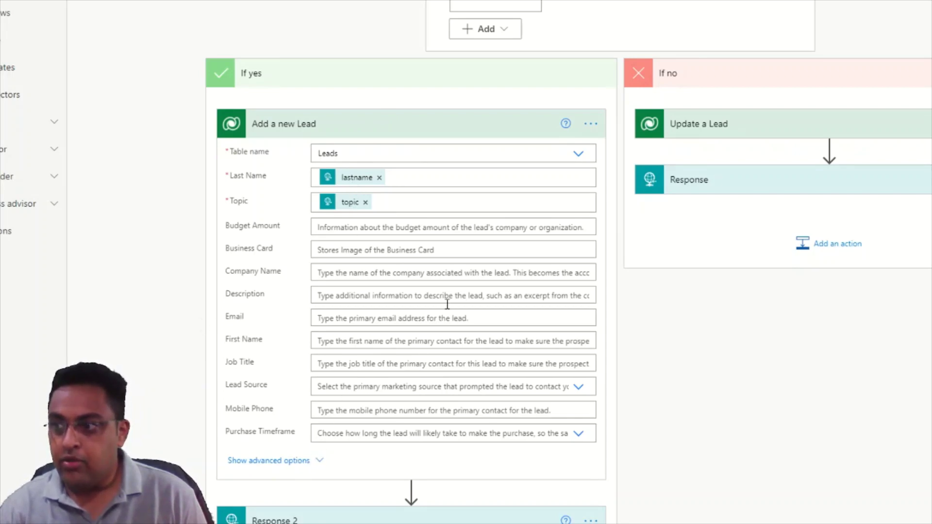
{"action": "scroll", "coordinate": [447, 308], "scroll_direction": "down", "scroll_amount": 20}
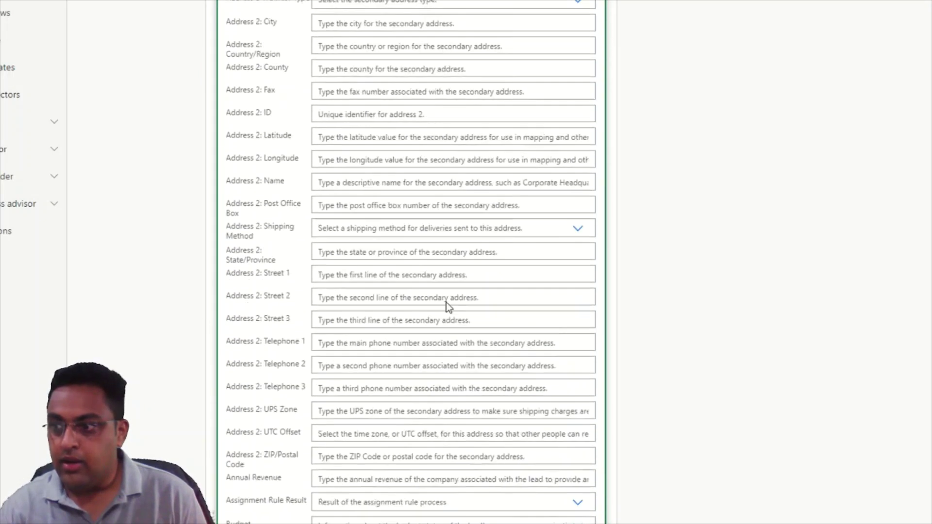
{"action": "scroll", "coordinate": [447, 297], "scroll_direction": "up", "scroll_amount": 3}
{"action": "scroll", "coordinate": [447, 297], "scroll_direction": "up", "scroll_amount": 20}
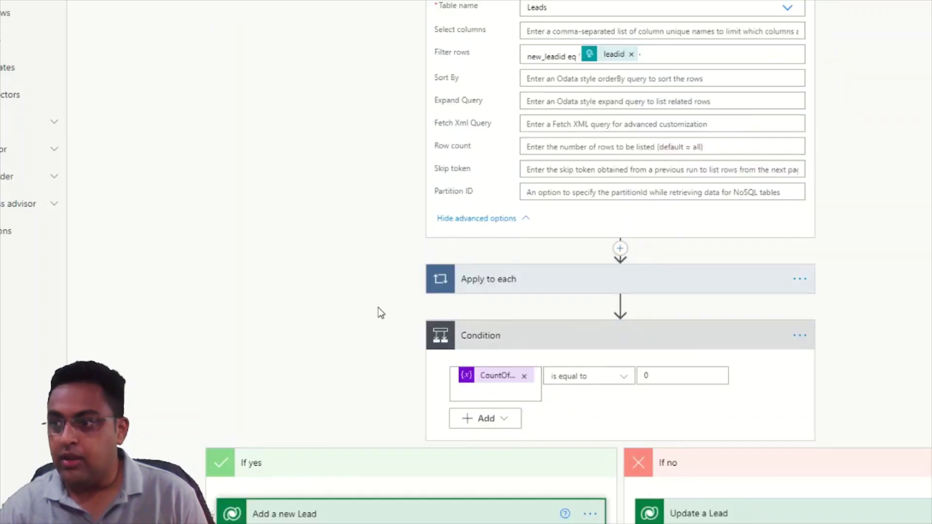
{"action": "scroll", "coordinate": [377, 308], "scroll_direction": "down", "scroll_amount": 4}
{"action": "scroll", "coordinate": [395, 332], "scroll_direction": "down", "scroll_amount": 1}
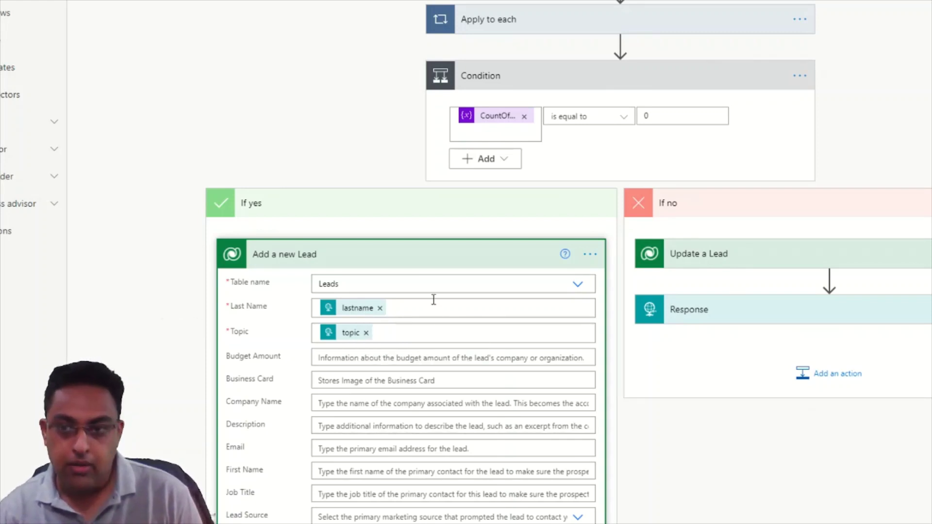
{"action": "left_click", "coordinate": [379, 262]}
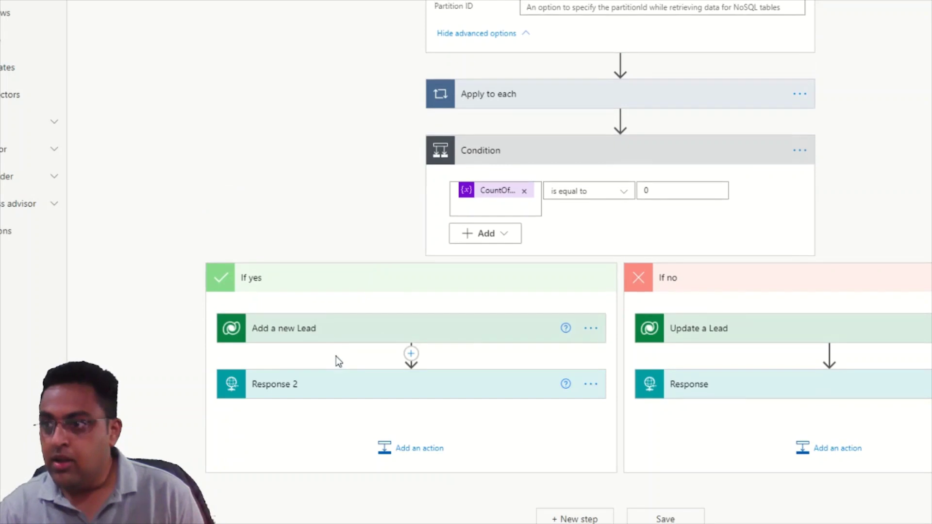
{"action": "left_click", "coordinate": [322, 394]}
{"action": "scroll", "coordinate": [399, 334], "scroll_direction": "down", "scroll_amount": 3}
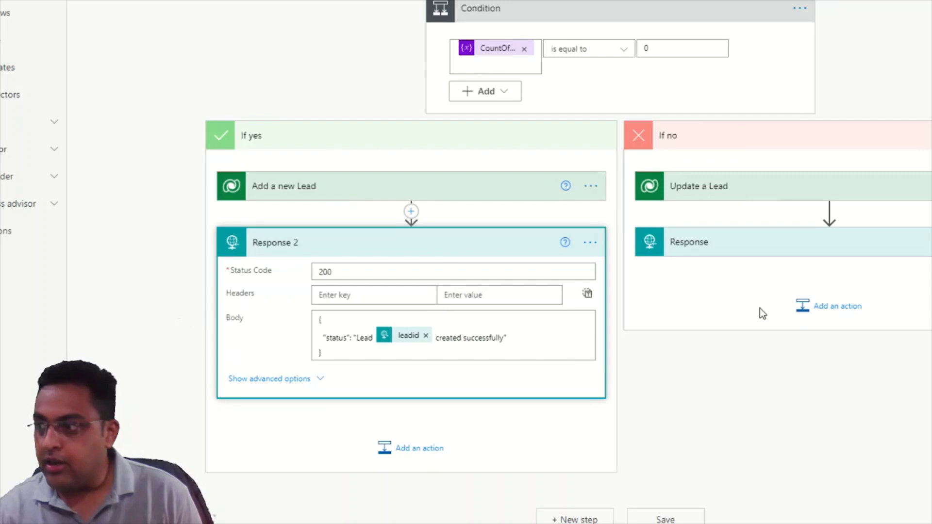
{"action": "left_click", "coordinate": [588, 243]}
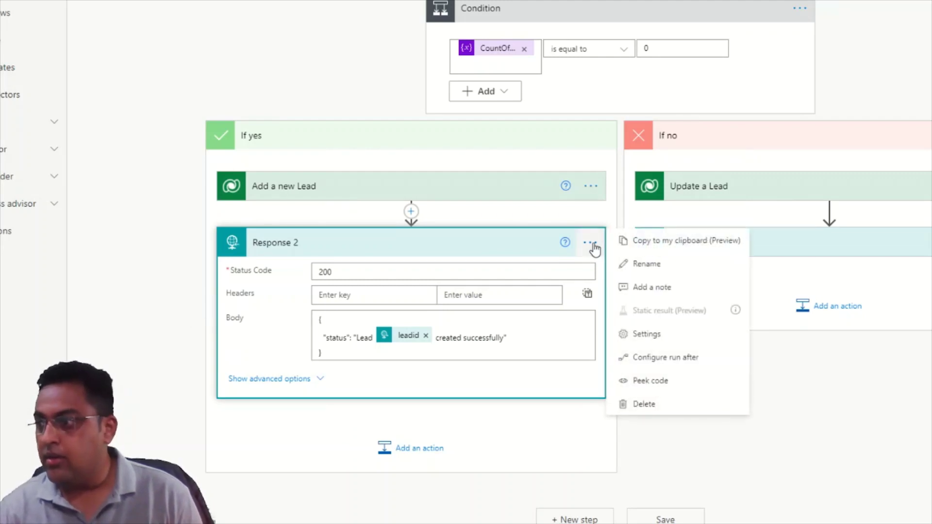
{"action": "left_click", "coordinate": [638, 359]}
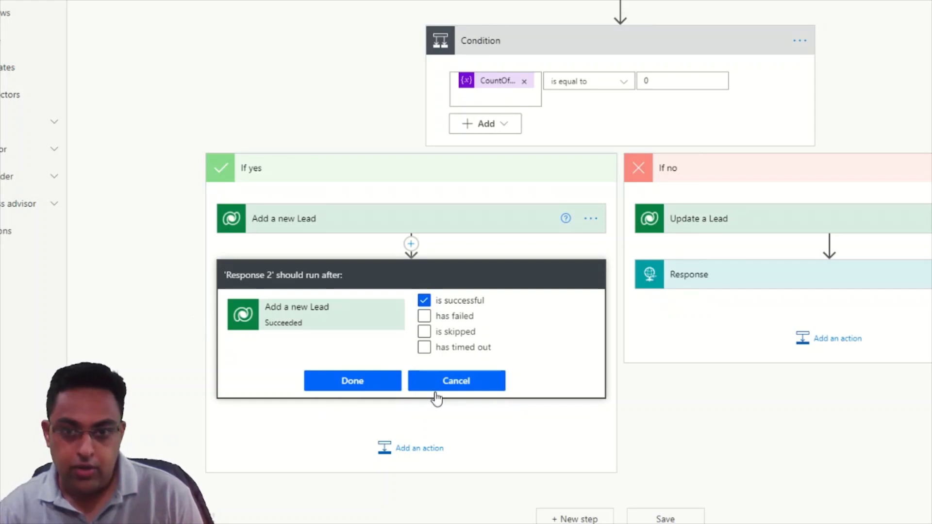
{"action": "left_click", "coordinate": [474, 385]}
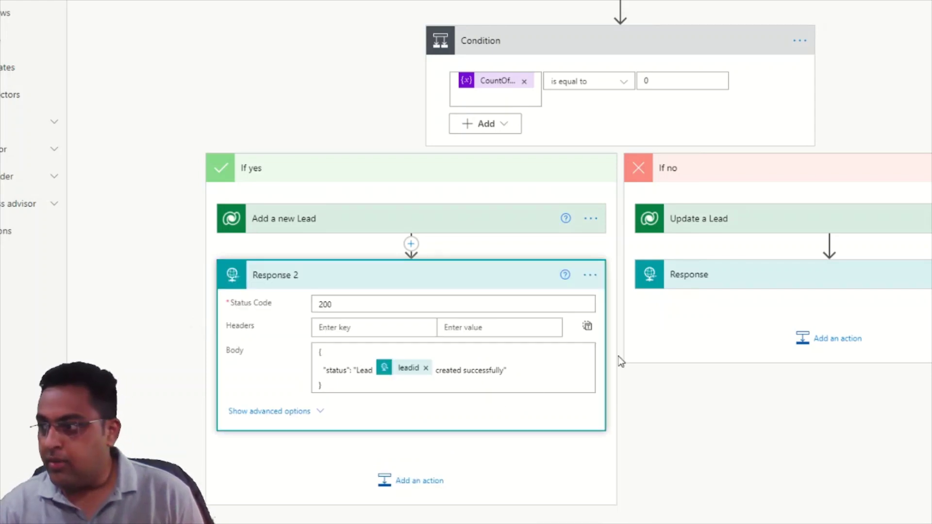
{"action": "left_click", "coordinate": [435, 273]}
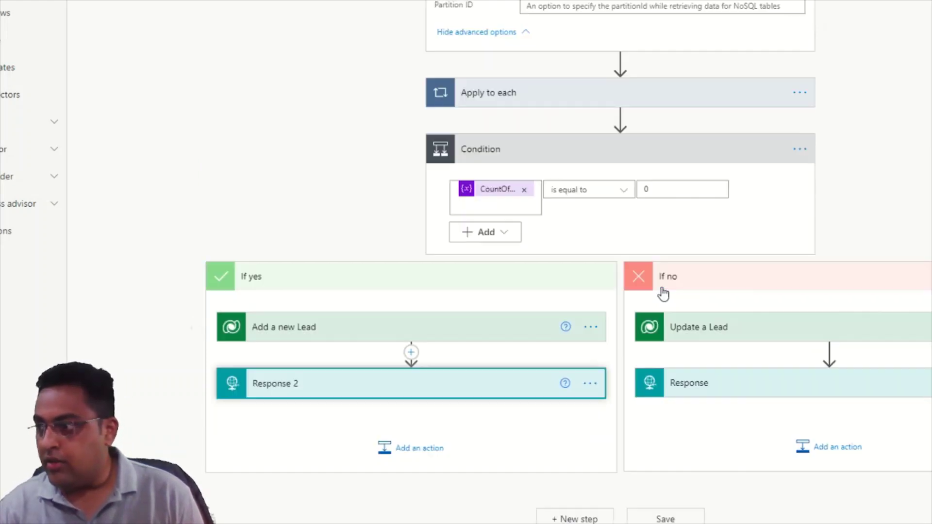
{"action": "left_click", "coordinate": [738, 327]}
{"action": "scroll", "coordinate": [741, 256], "scroll_direction": "down", "scroll_amount": 5}
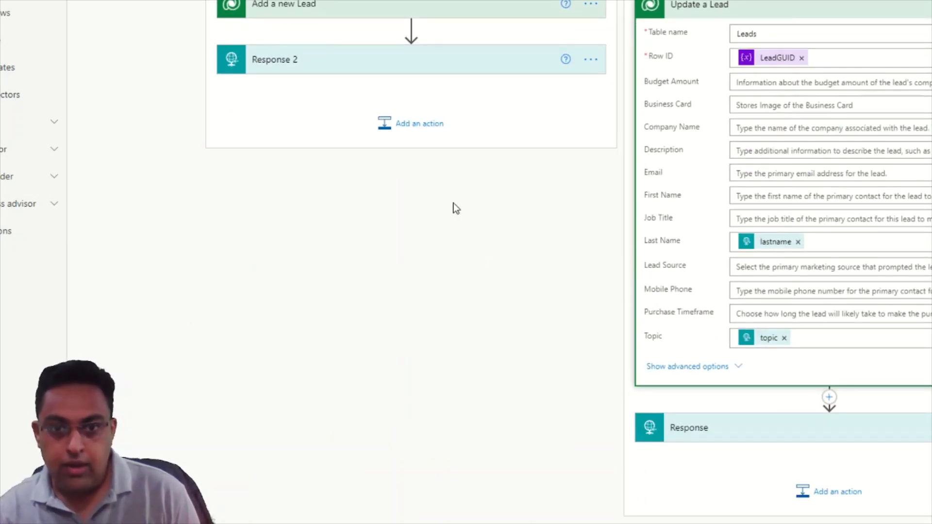
{"action": "double_click", "coordinate": [353, 237]}
{"action": "left_click", "coordinate": [763, 315]}
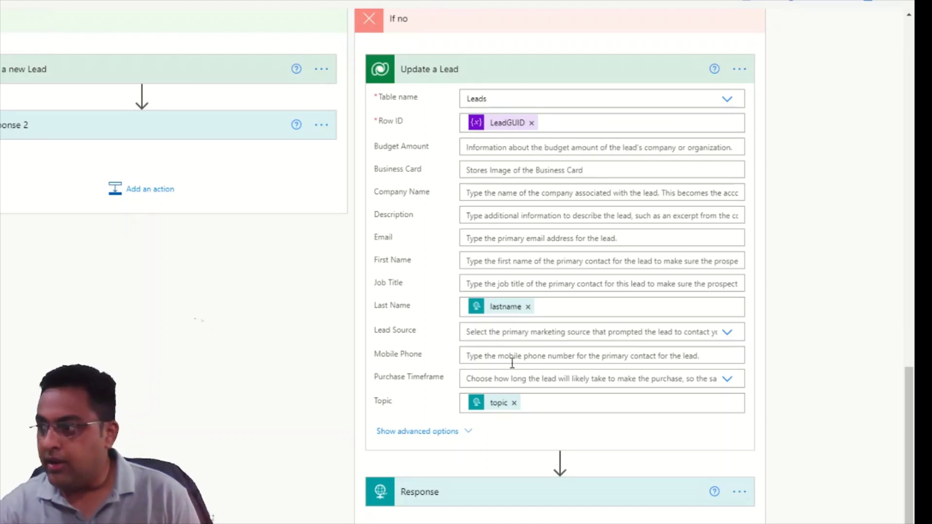
{"action": "left_click", "coordinate": [503, 68]}
{"action": "left_click", "coordinate": [435, 450]}
{"action": "scroll", "coordinate": [633, 235], "scroll_direction": "down", "scroll_amount": 3}
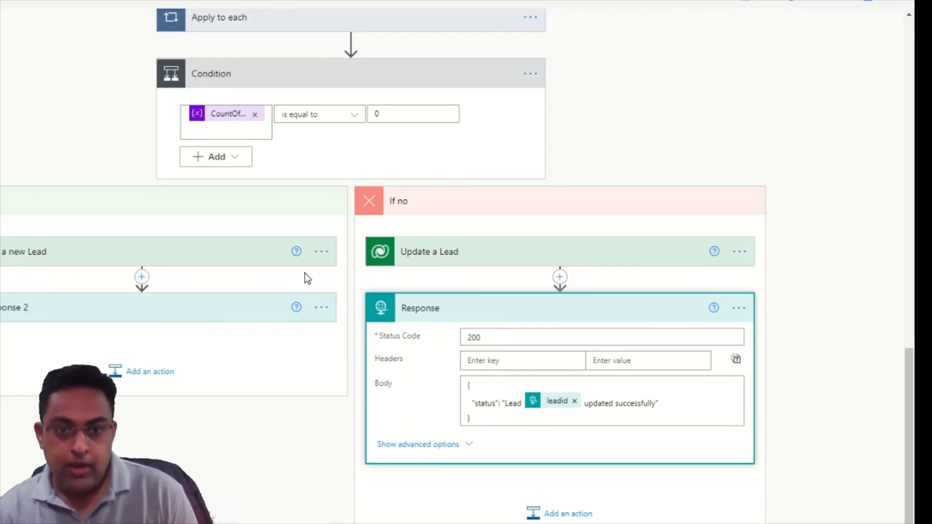
{"action": "left_click", "coordinate": [641, 218]}
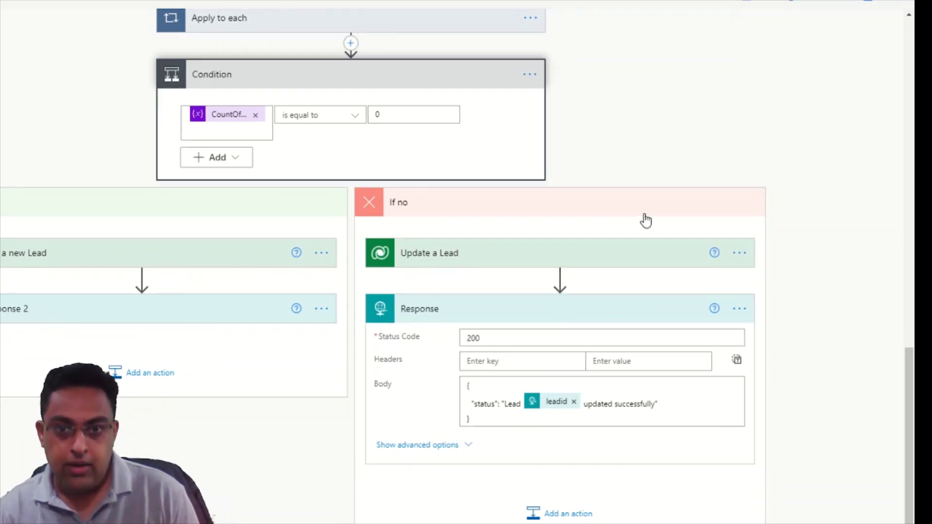
{"action": "scroll", "coordinate": [644, 204], "scroll_direction": "up", "scroll_amount": 3}
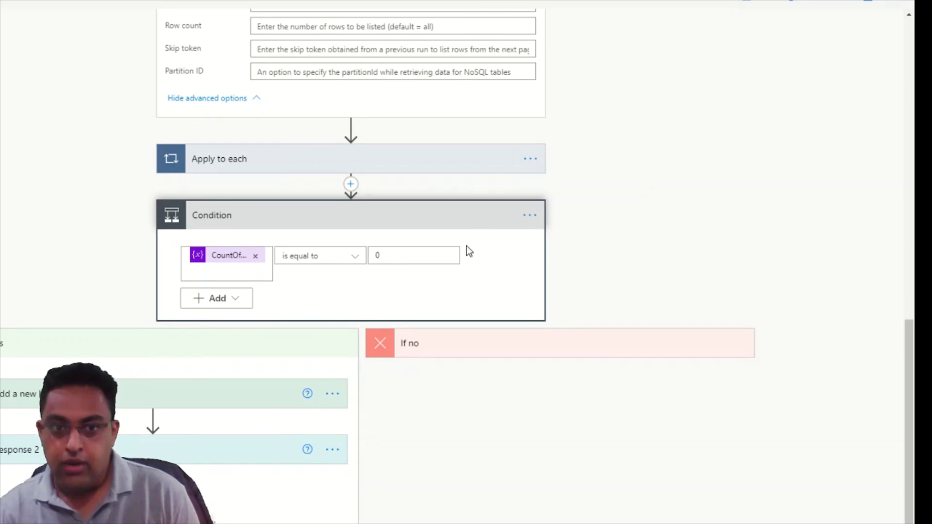